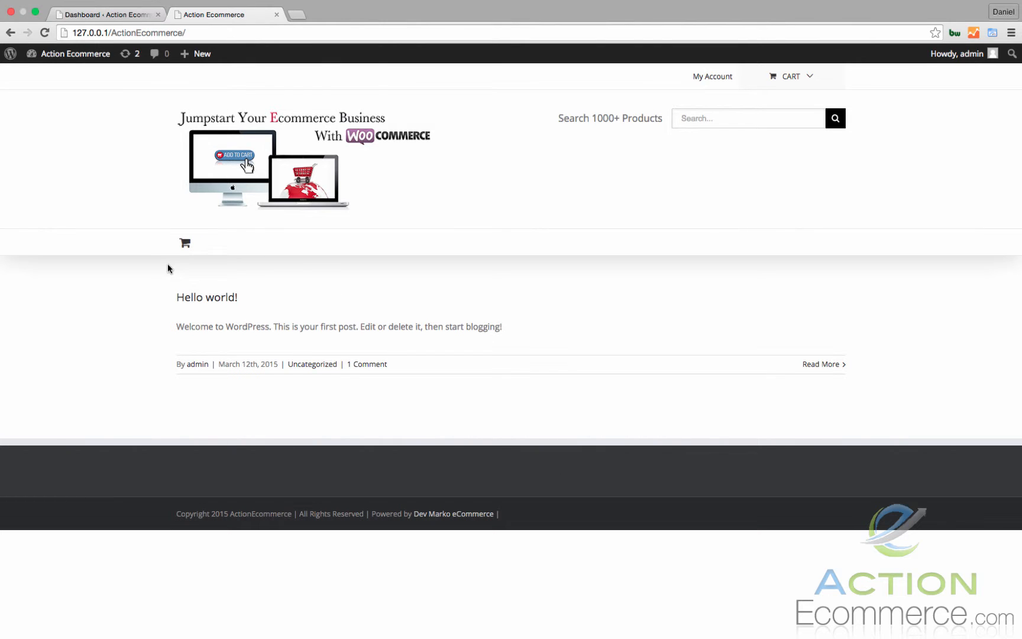
# From the admin dashboard, open a new page in a separate browser tab and title it "Home".
pyautogui.click(125, 15)
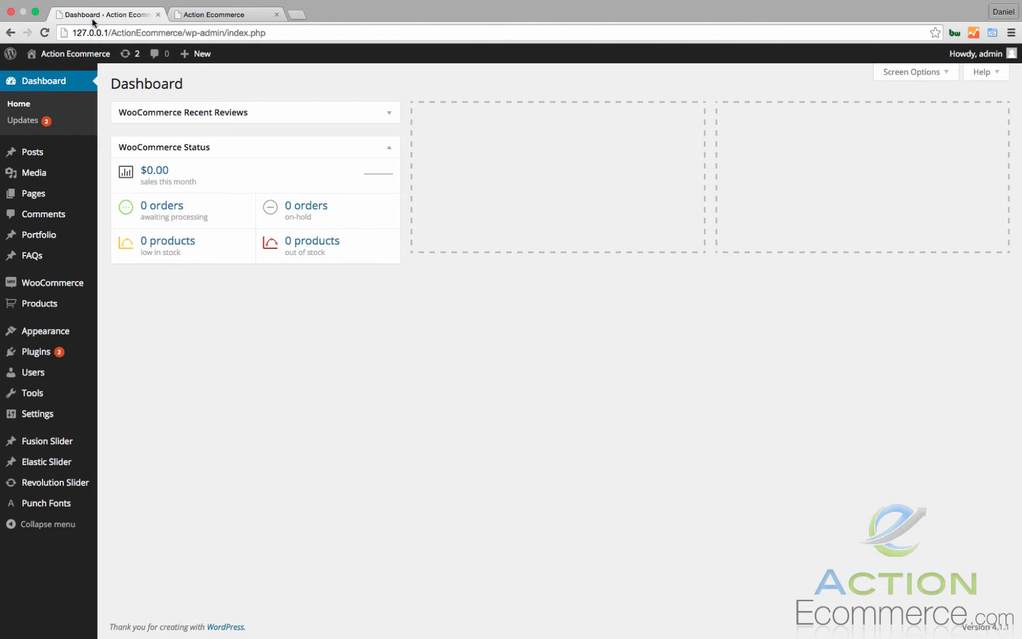
pyautogui.moveTo(79, 196)
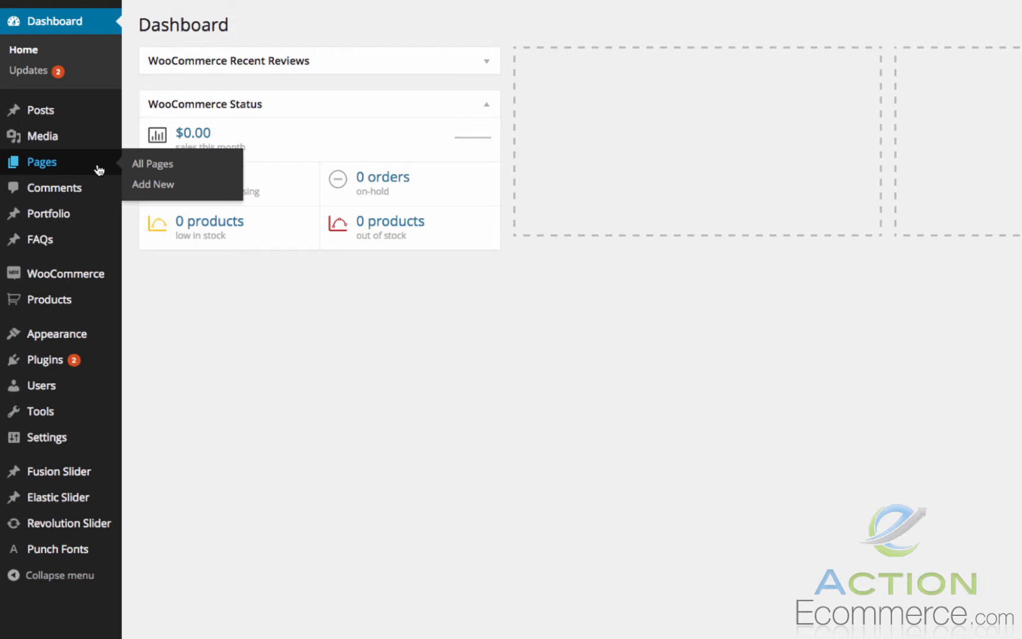
pyautogui.rightClick(152, 188)
pyautogui.click(169, 189)
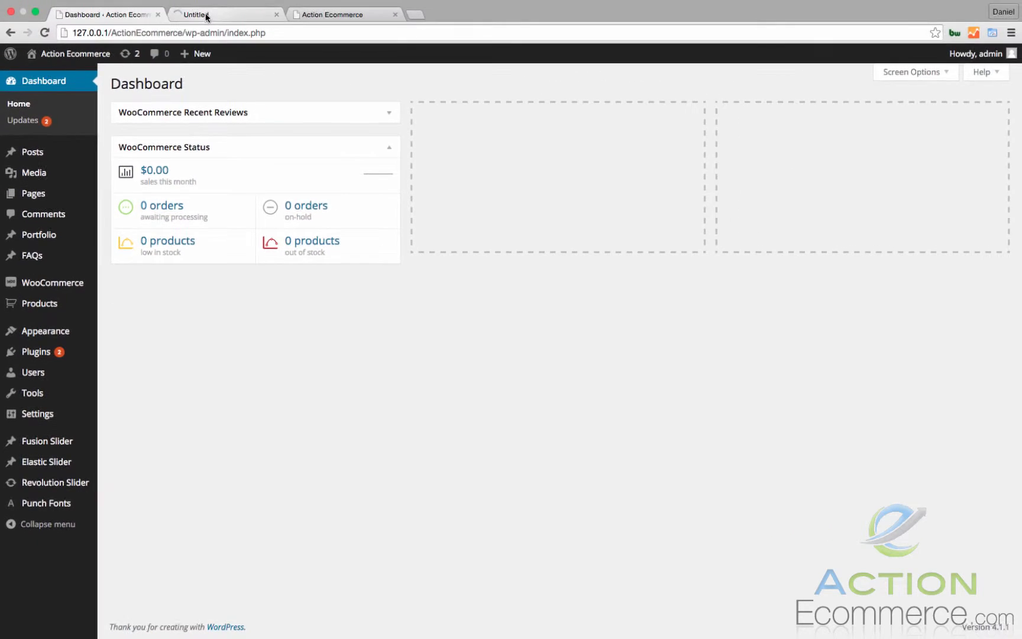
pyautogui.click(207, 18)
pyautogui.write('Home')
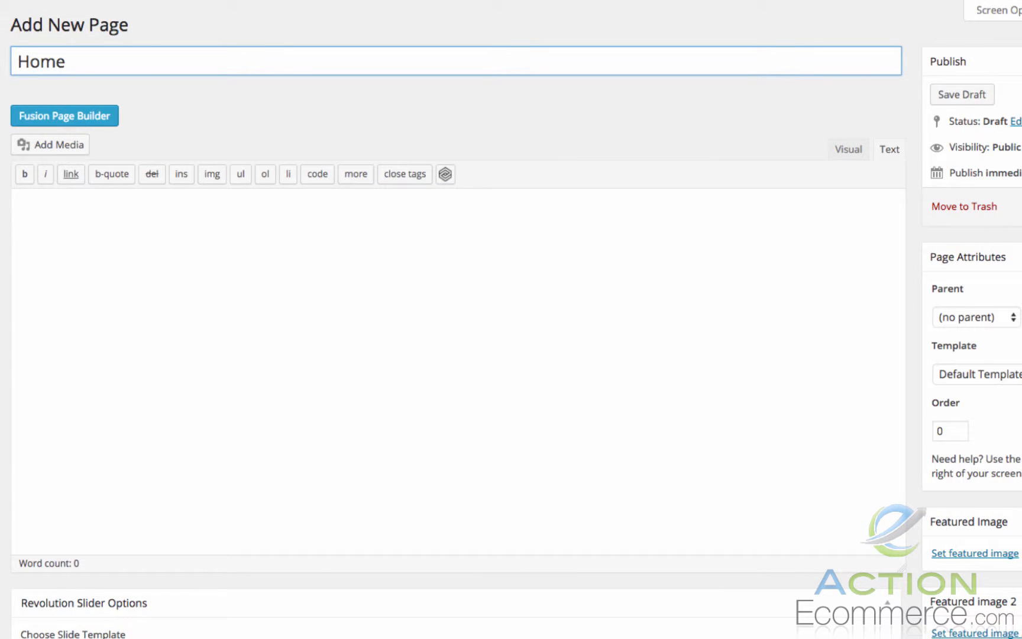
pyautogui.click(245, 274)
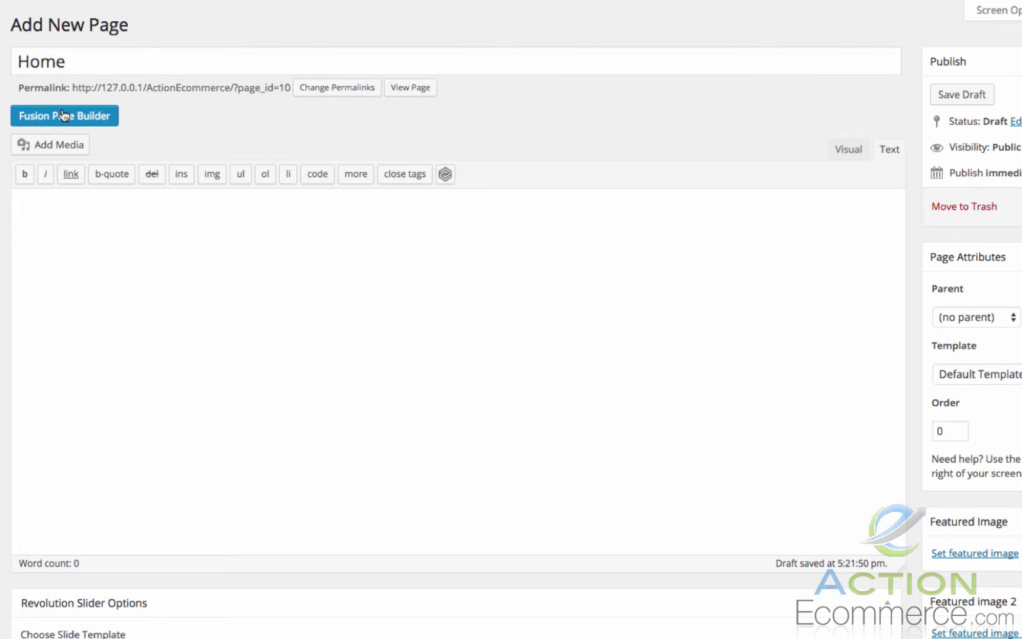
# Switch the Home page to the Fusion Page Builder and add a Full Width Container.
pyautogui.click(63, 116)
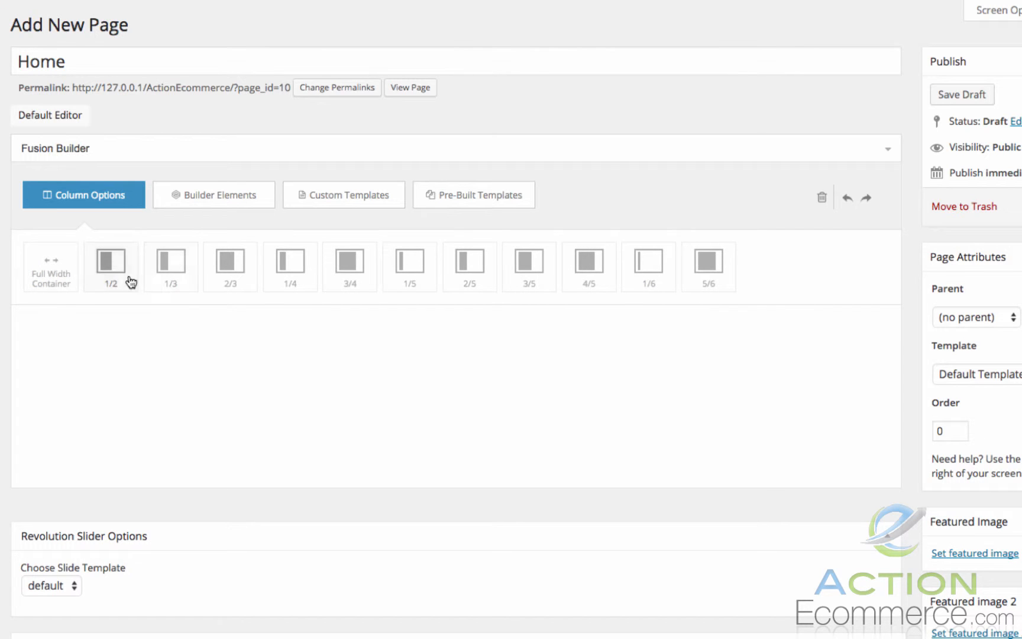
pyautogui.click(70, 274)
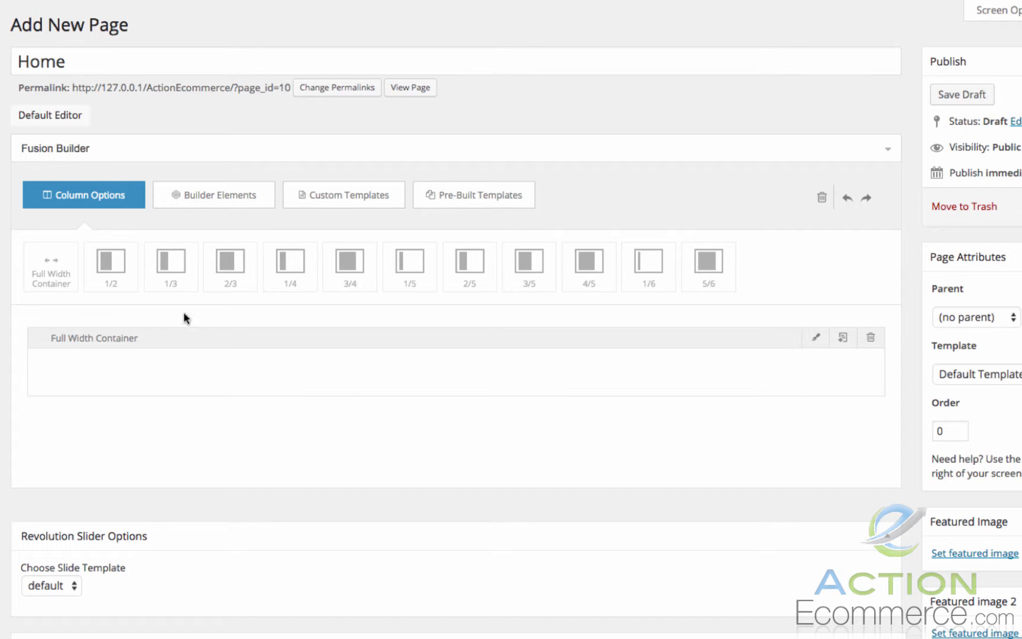
# Place a 1/2 column inside the full width container and duplicate it to make two side-by-side columns.
pyautogui.moveTo(118, 266); pyautogui.dragTo(178, 364)
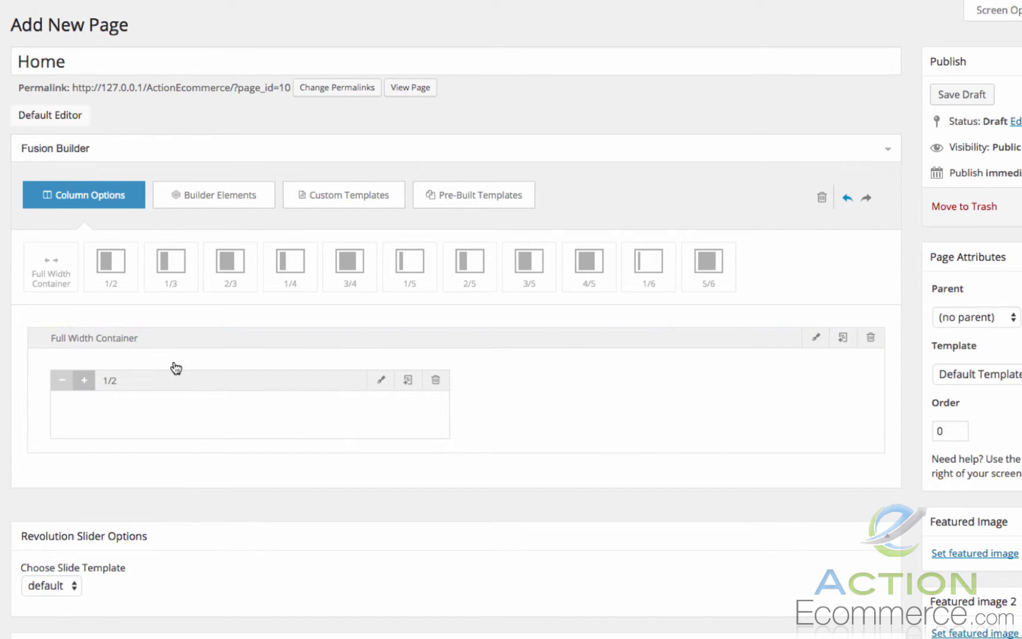
pyautogui.click(408, 382)
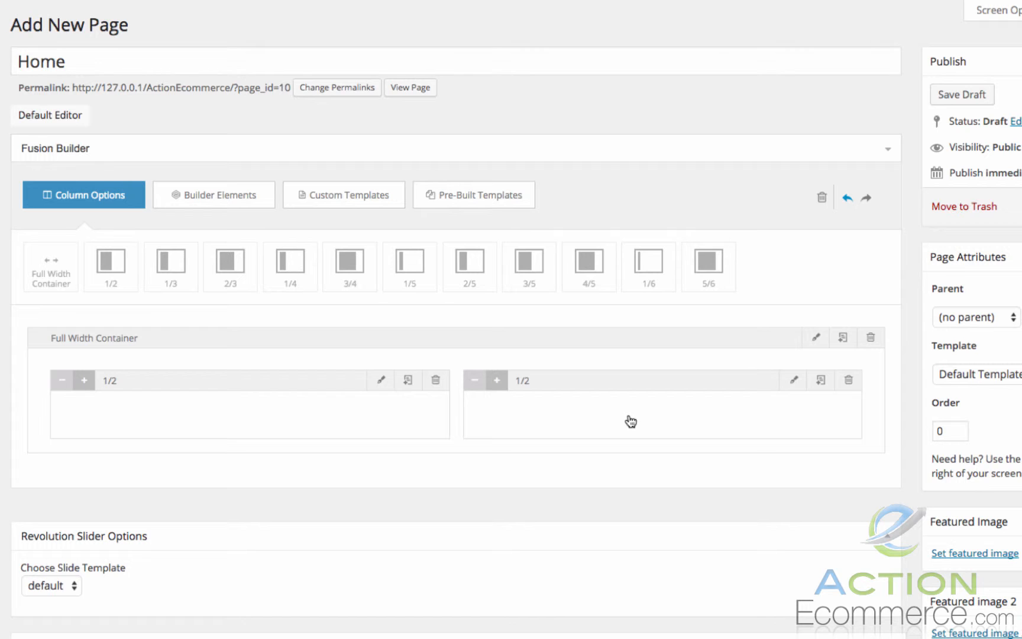
# Look through the builder elements available for the page, including the Section Separator.
pyautogui.click(226, 201)
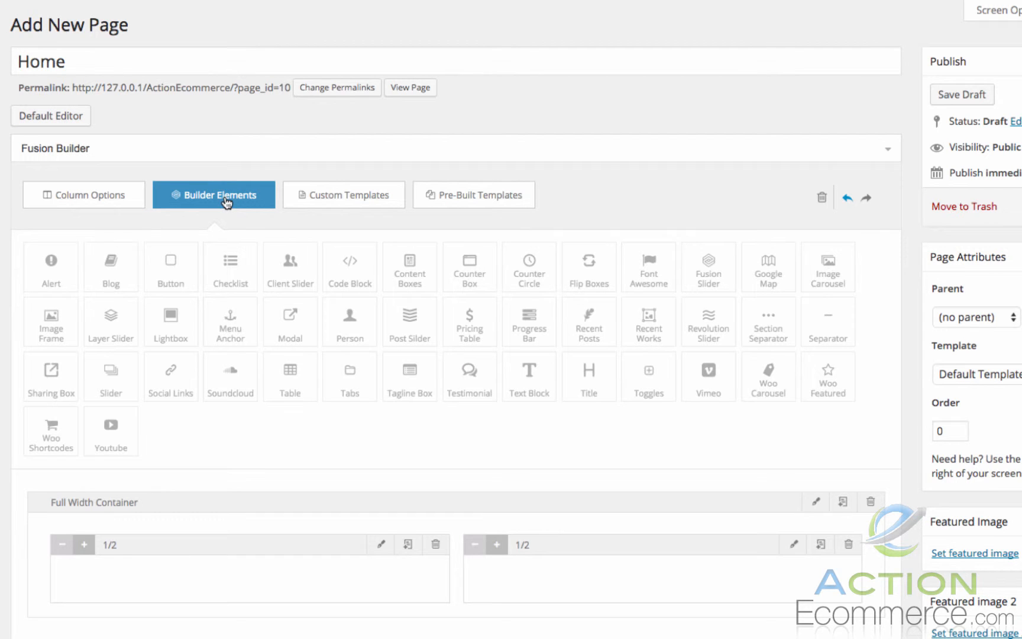
pyautogui.scroll(-1, 226, 202)
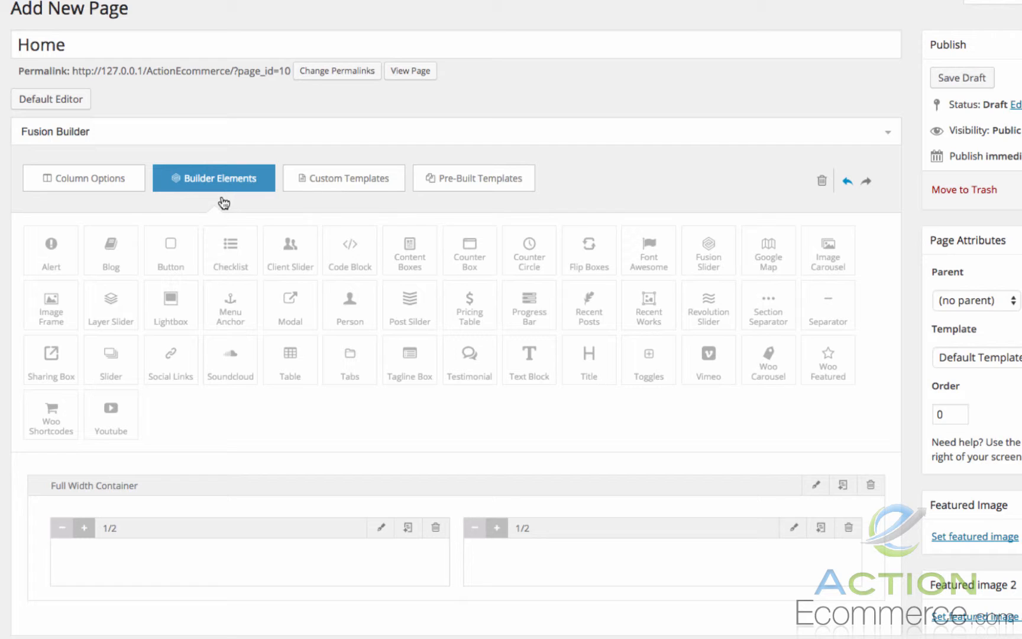
pyautogui.moveTo(60, 250)
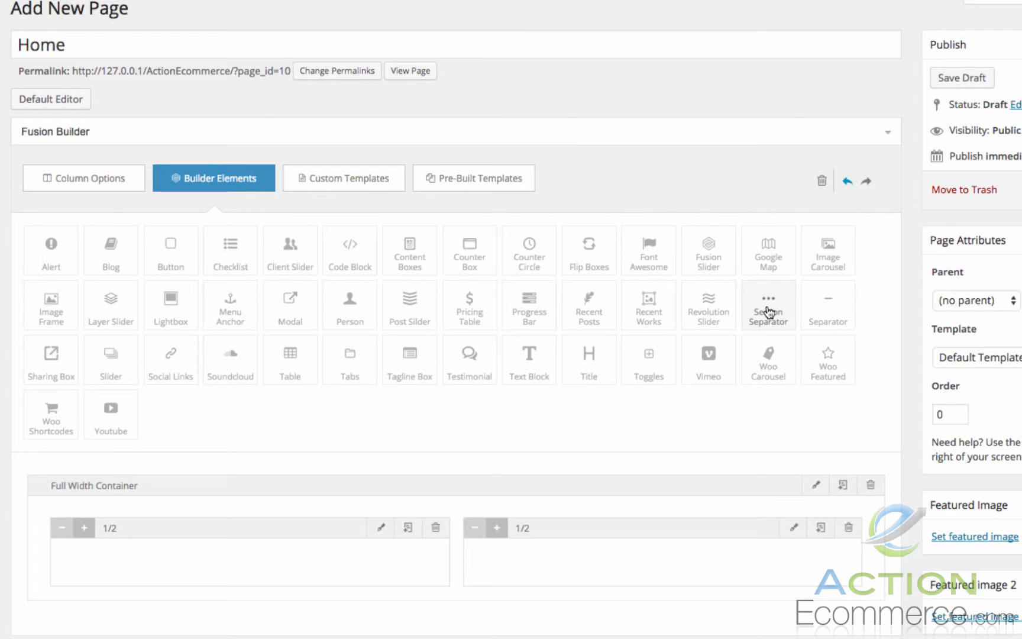
pyautogui.moveTo(769, 312); pyautogui.dragTo(611, 518)
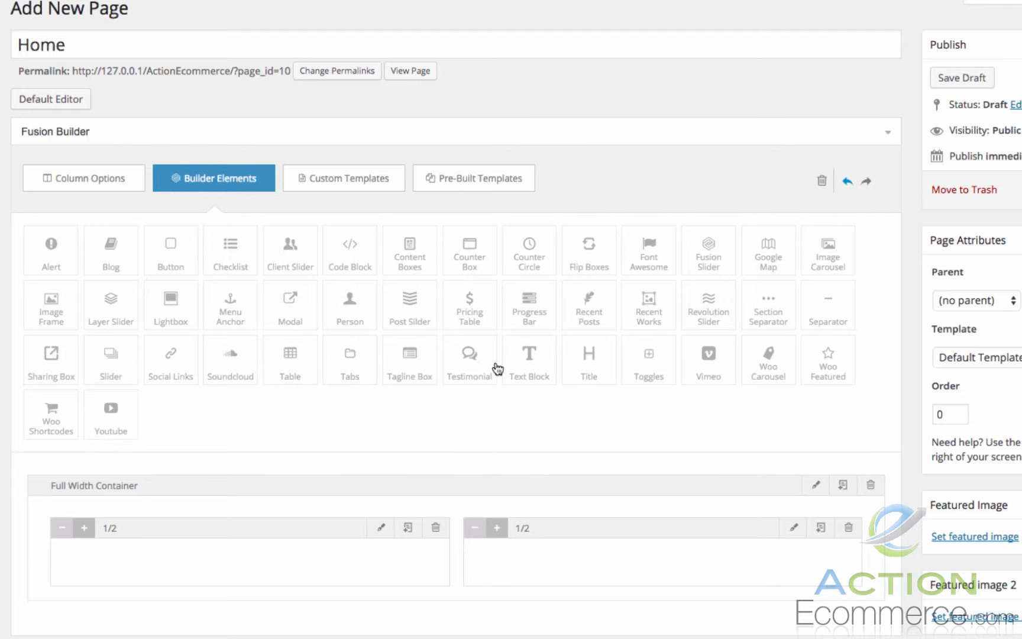
# Set the Home page's template to 100% Width in the page attributes.
pyautogui.scroll(-2, 528, 354)
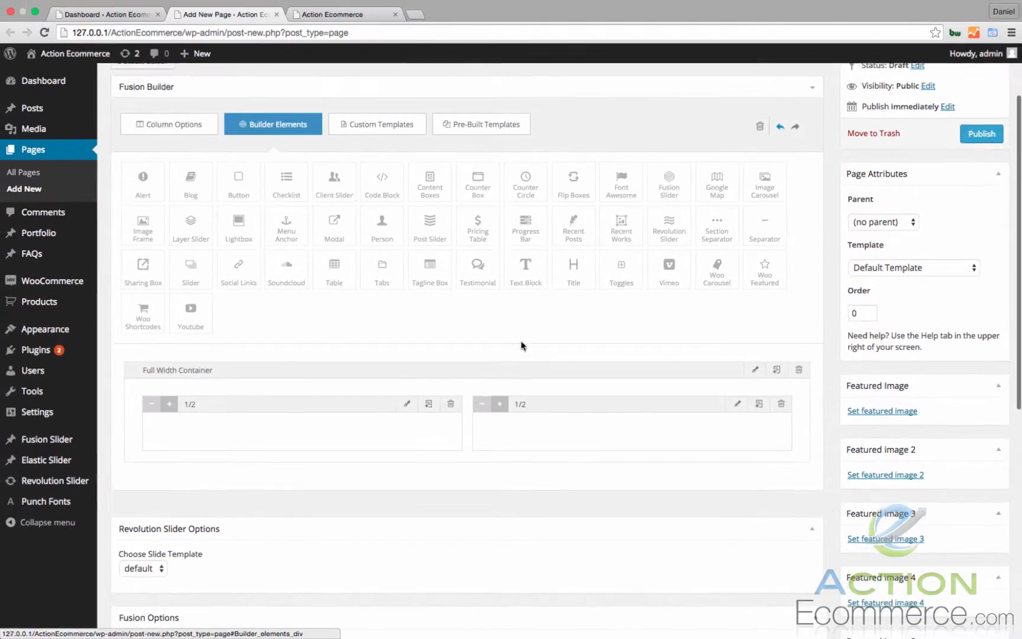
pyautogui.scroll(2, 522, 345)
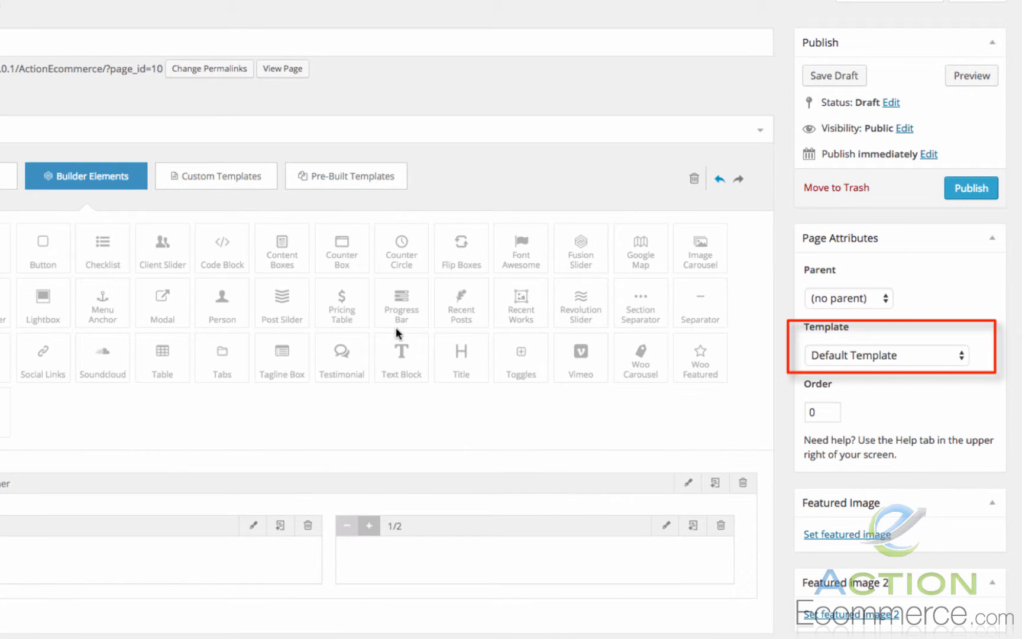
pyautogui.click(846, 355)
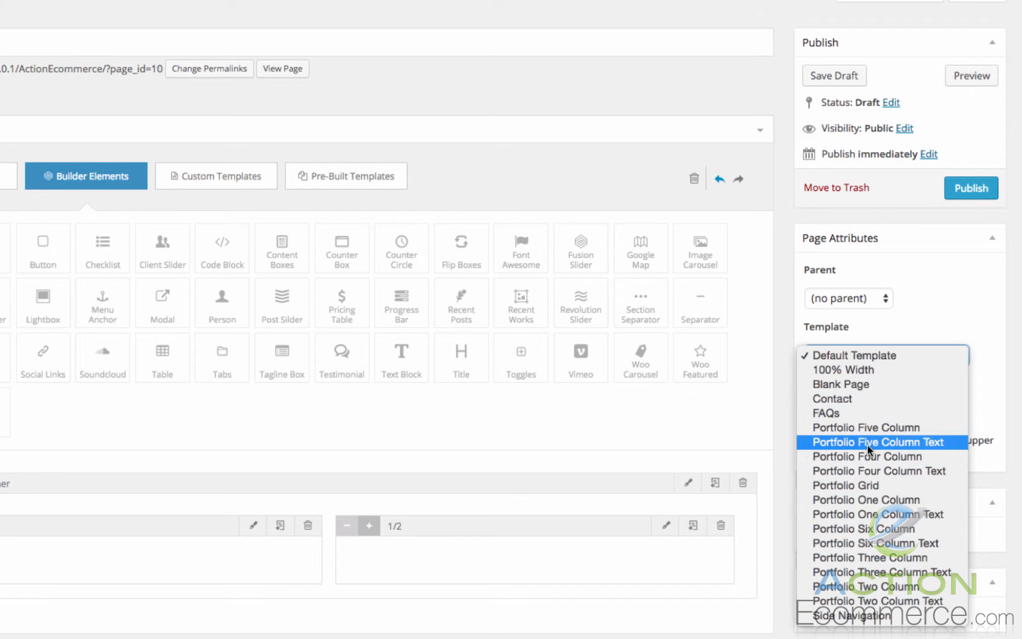
pyautogui.click(873, 371)
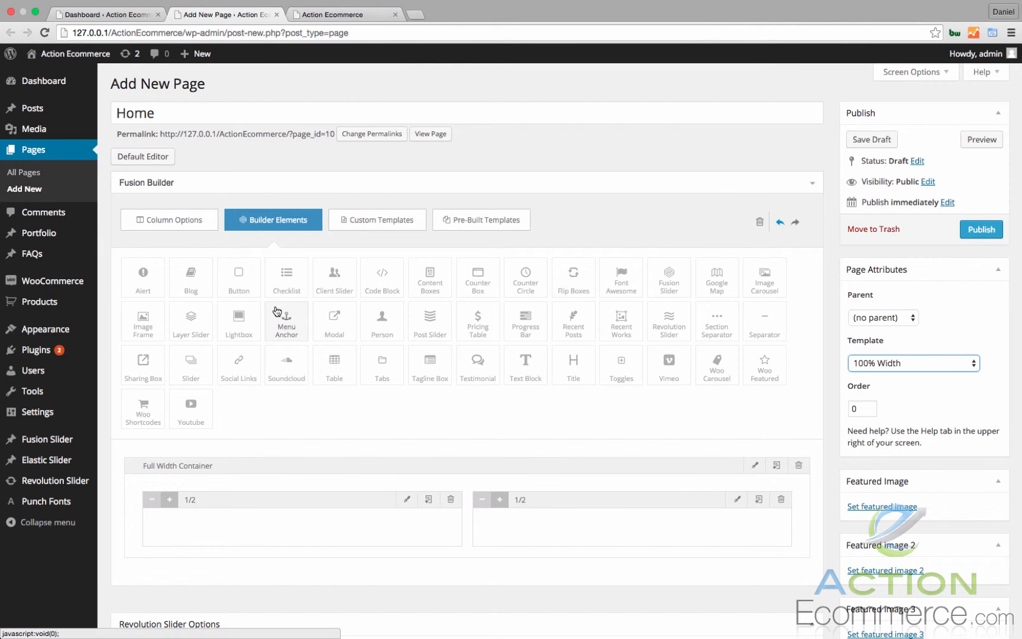
# Delete both 1/2 columns from the full width container.
pyautogui.scroll(-5, 276, 310)
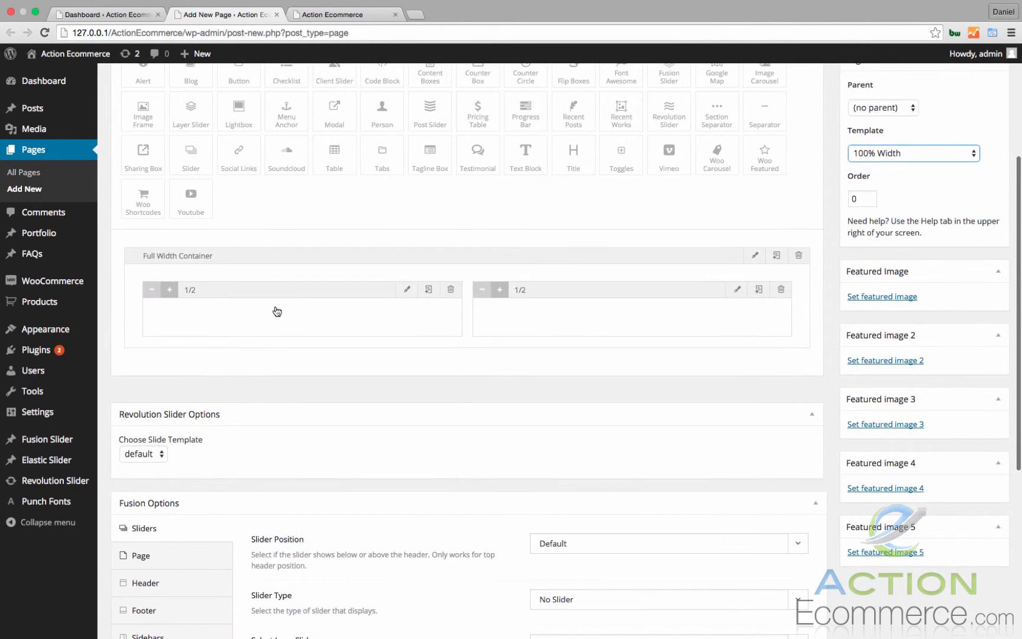
pyautogui.scroll(2, 275, 309)
pyautogui.scroll(1, 274, 307)
pyautogui.click(450, 405)
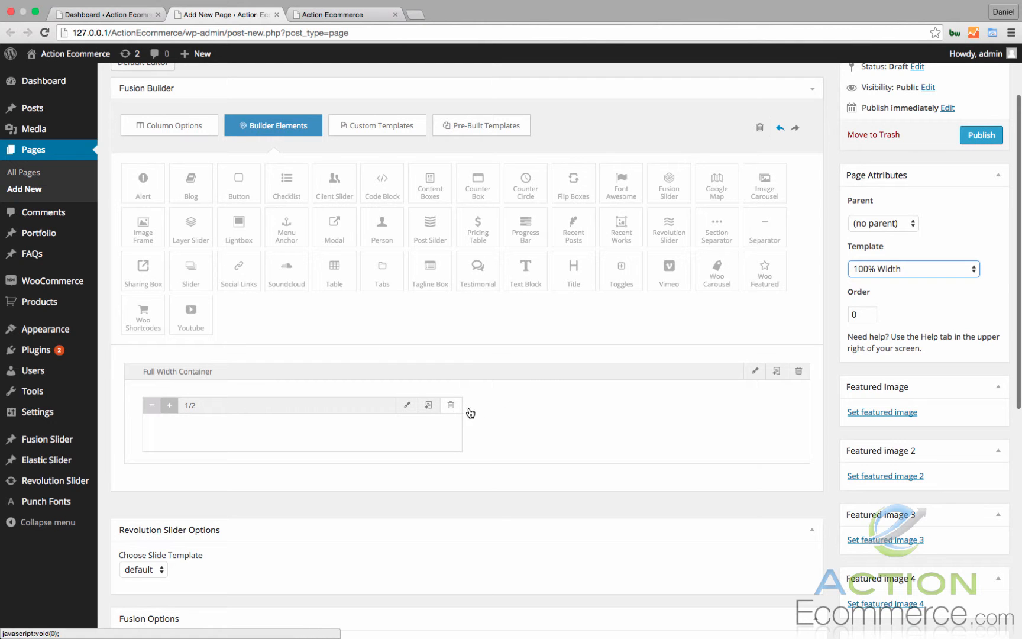
pyautogui.click(450, 405)
# Publish the Home page.
pyautogui.scroll(3, 532, 388)
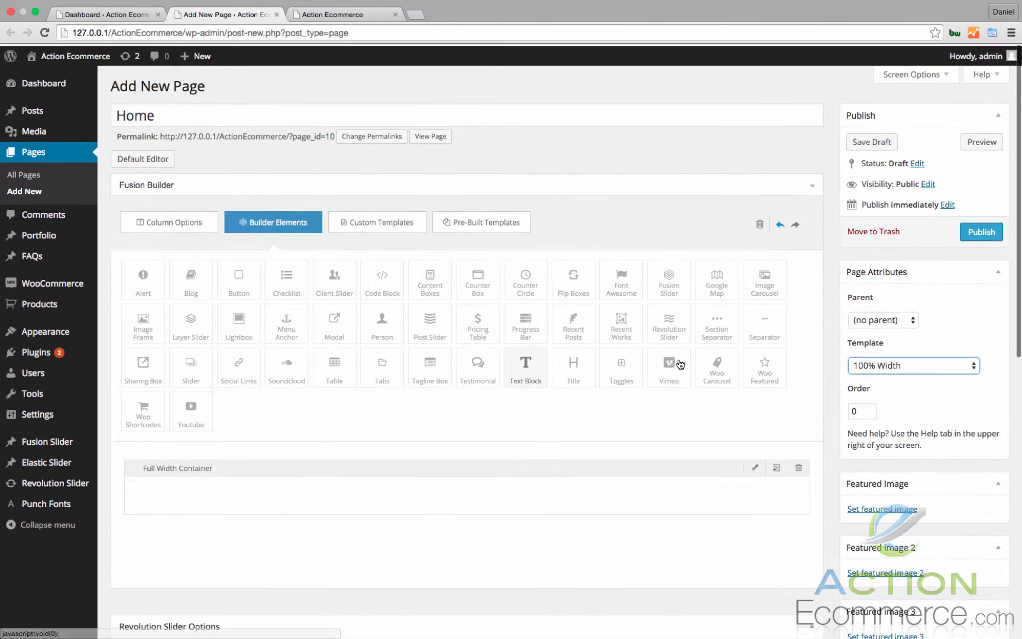
pyautogui.click(981, 230)
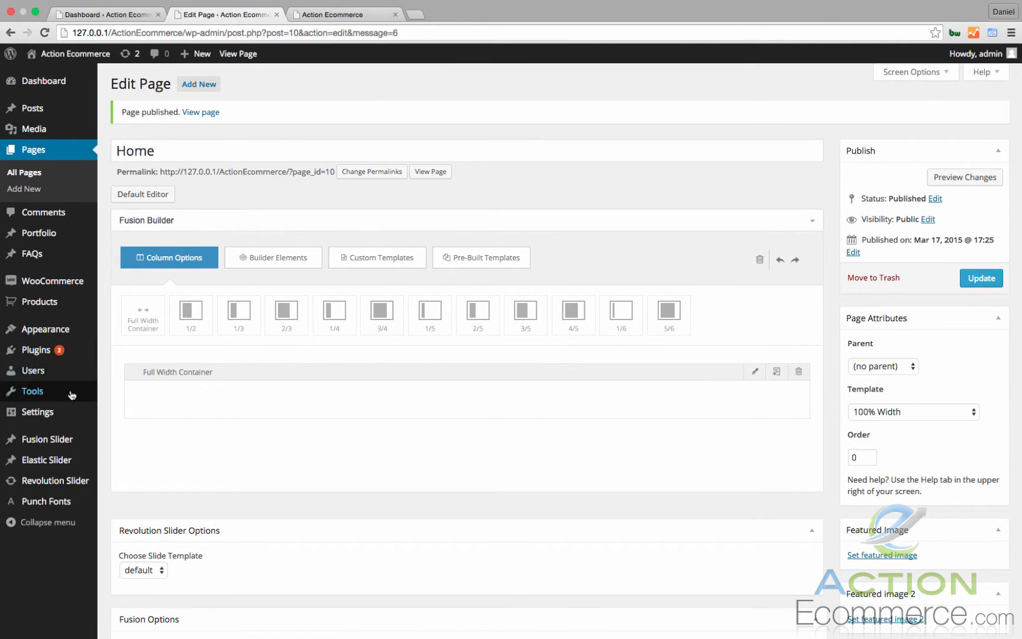
# In the Reading settings, opened in a new tab, make the front page display the static page Home and save the changes.
pyautogui.moveTo(71, 414)
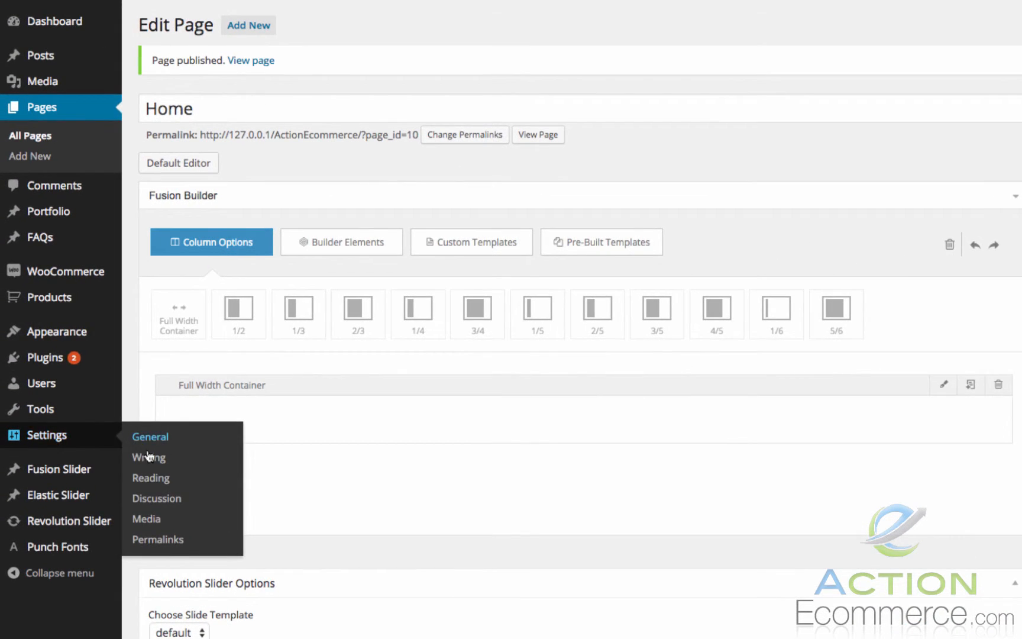
pyautogui.rightClick(153, 478)
pyautogui.click(148, 455)
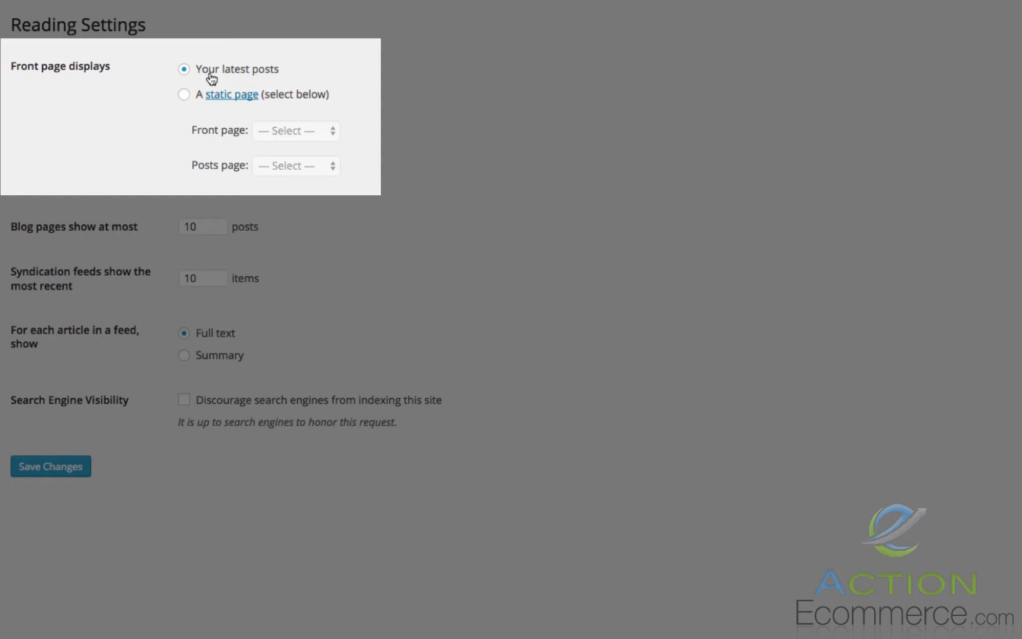
pyautogui.click(185, 95)
pyautogui.click(283, 128)
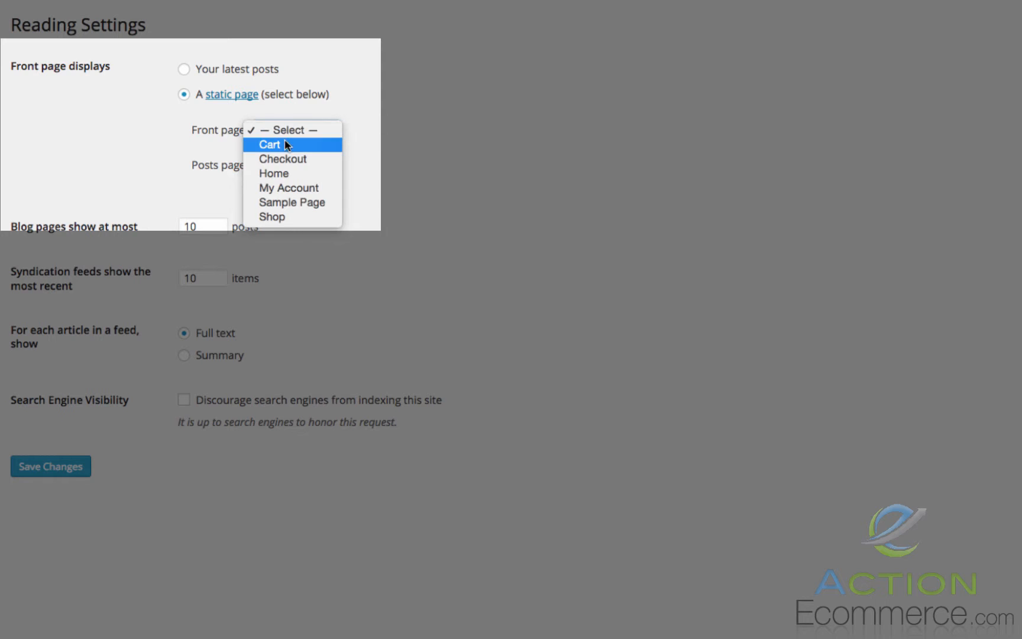
pyautogui.click(296, 171)
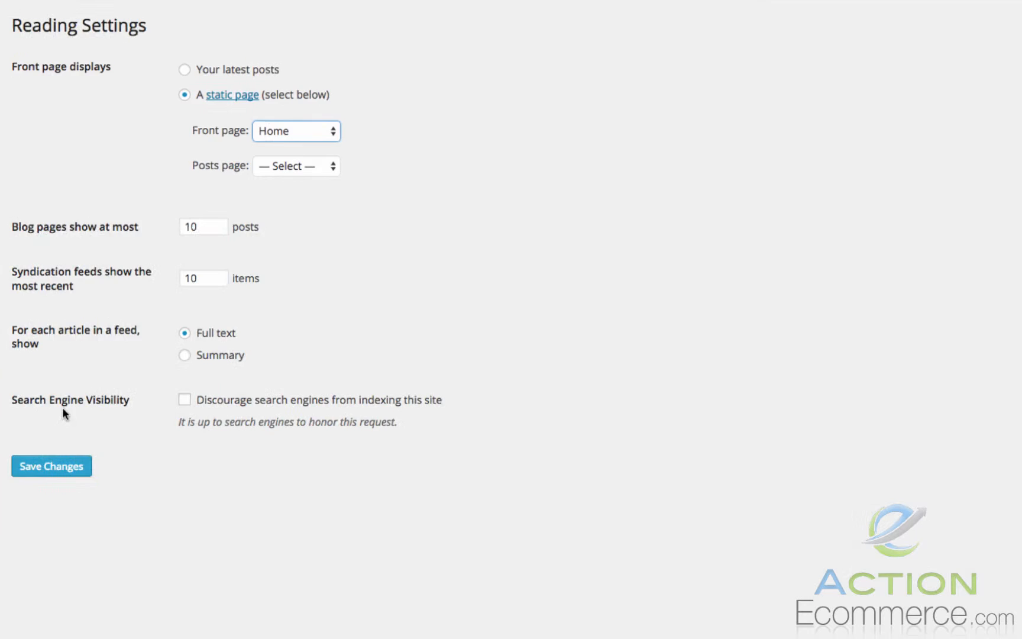
pyautogui.click(54, 467)
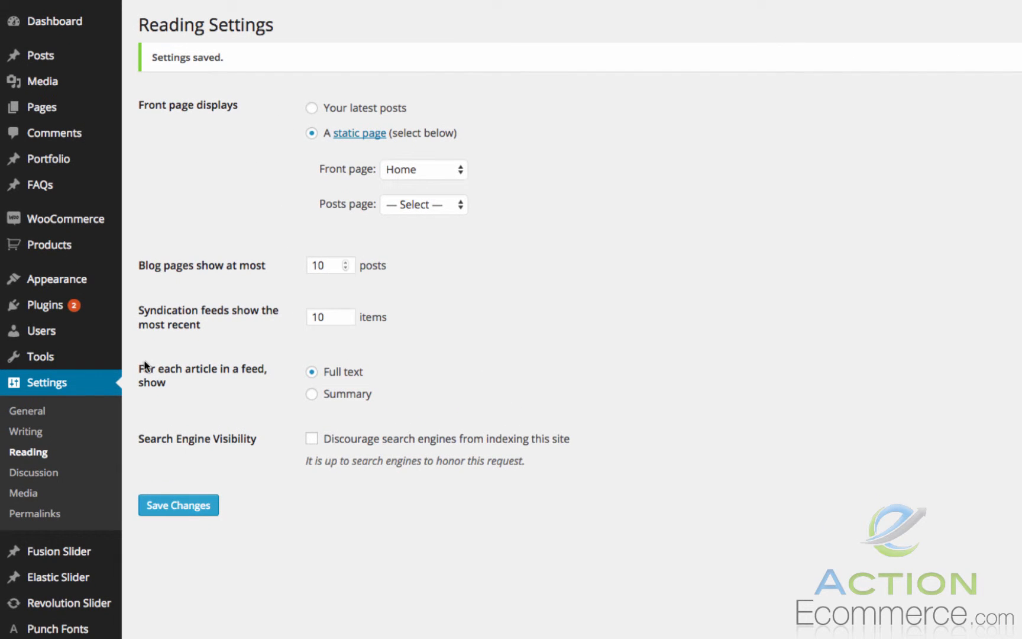
# Change the site's permalink structure to Post name and save the changes.
pyautogui.click(23, 513)
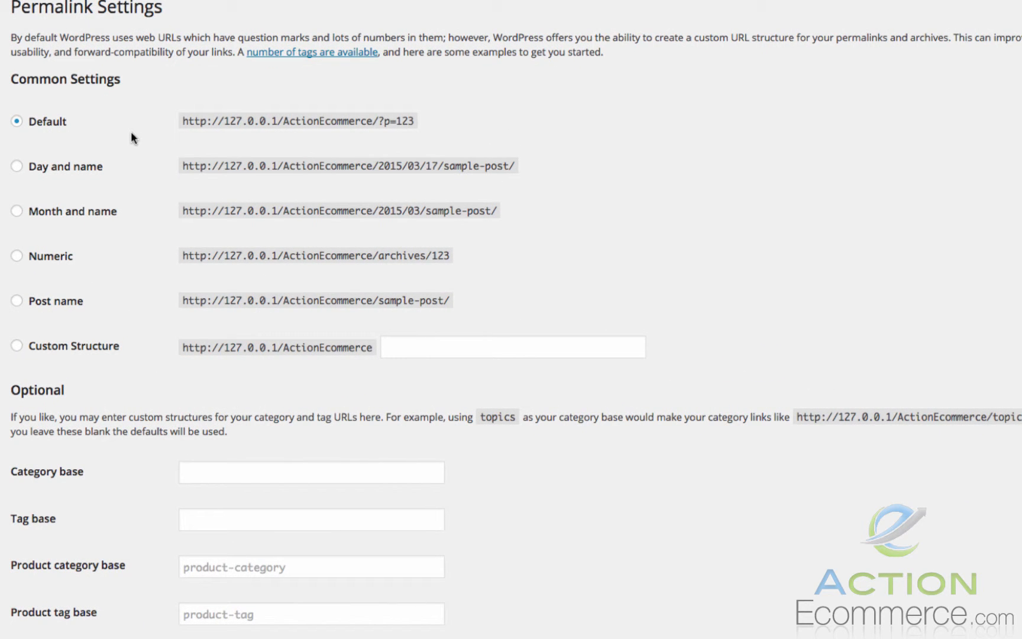
pyautogui.click(17, 301)
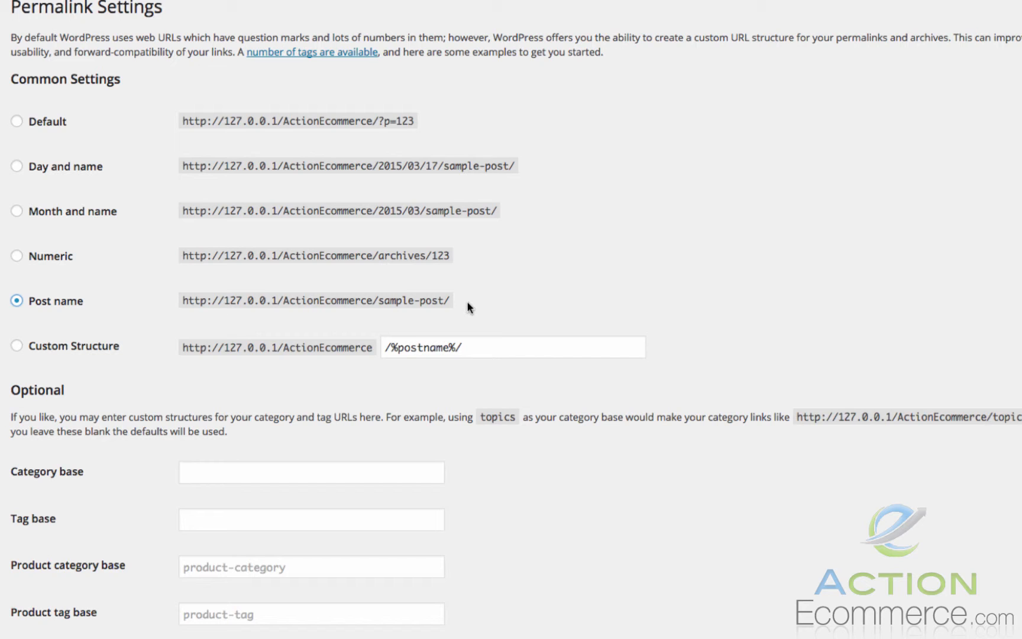
pyautogui.scroll(-7, 466, 301)
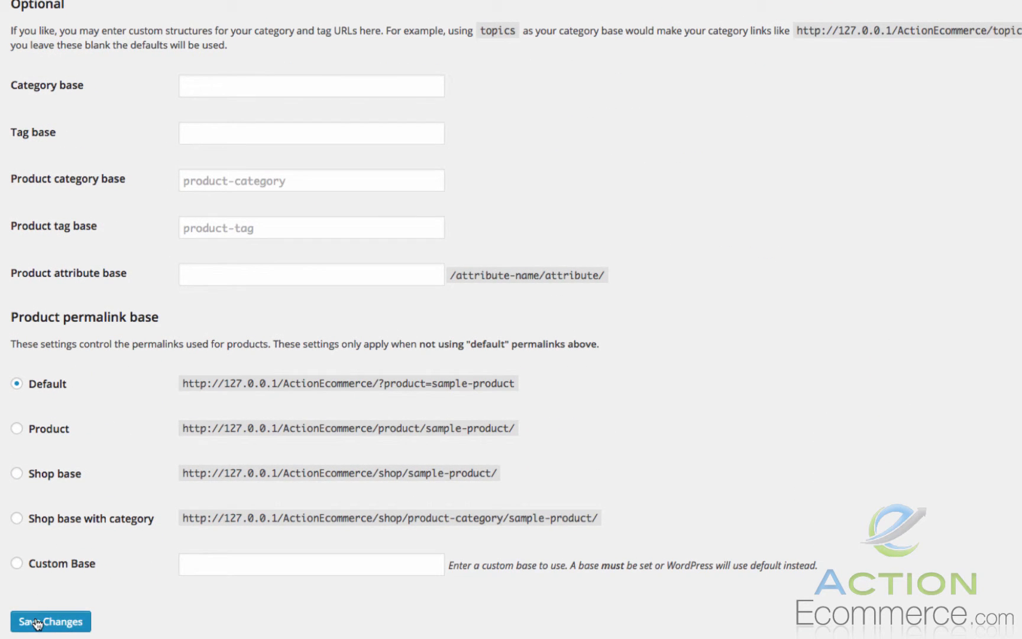
pyautogui.click(39, 618)
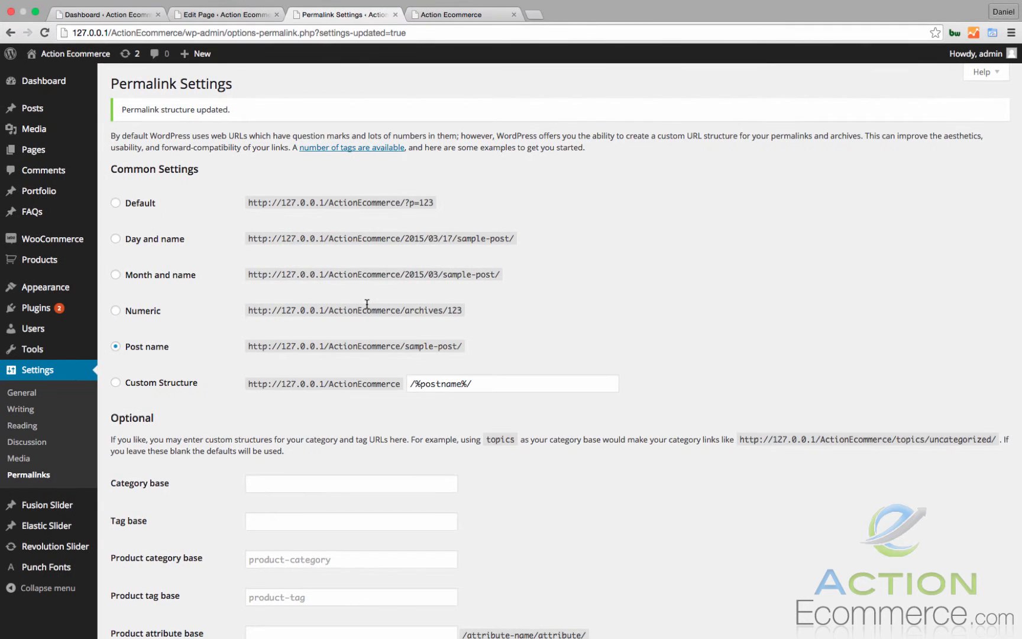
# Reload the site's front page to check how it displays with the new settings.
pyautogui.click(450, 18)
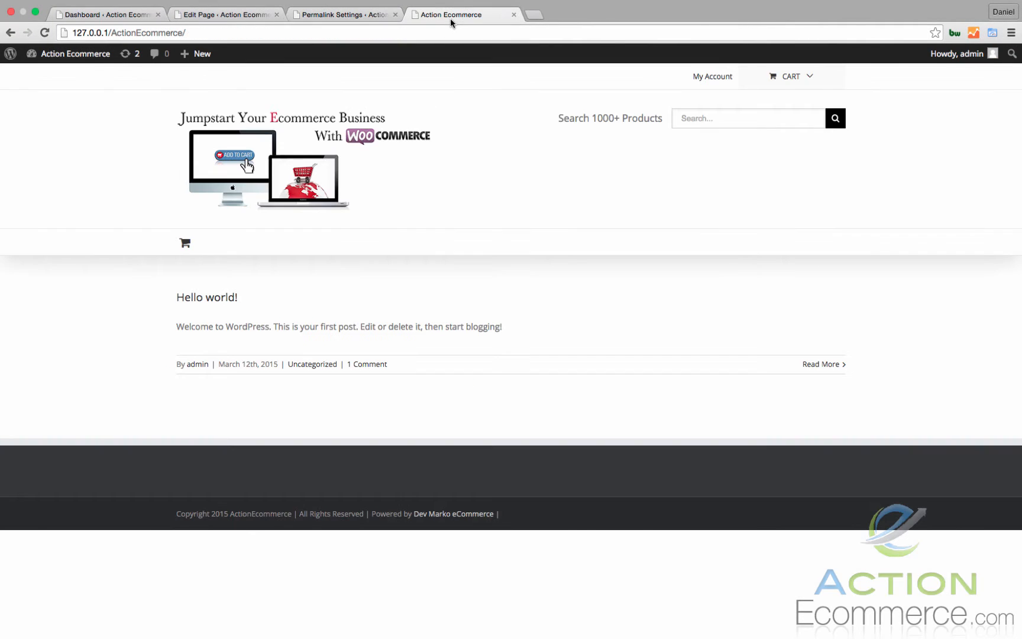
pyautogui.click(46, 33)
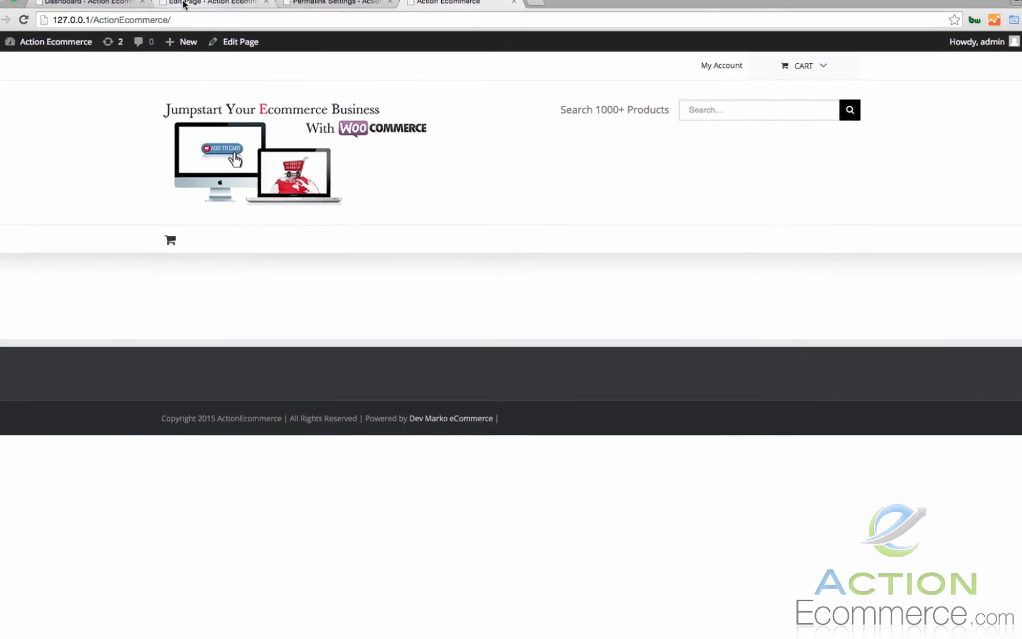
# Return to the page editor, create a new page titled "About Us" and publish it.
pyautogui.click(183, 3)
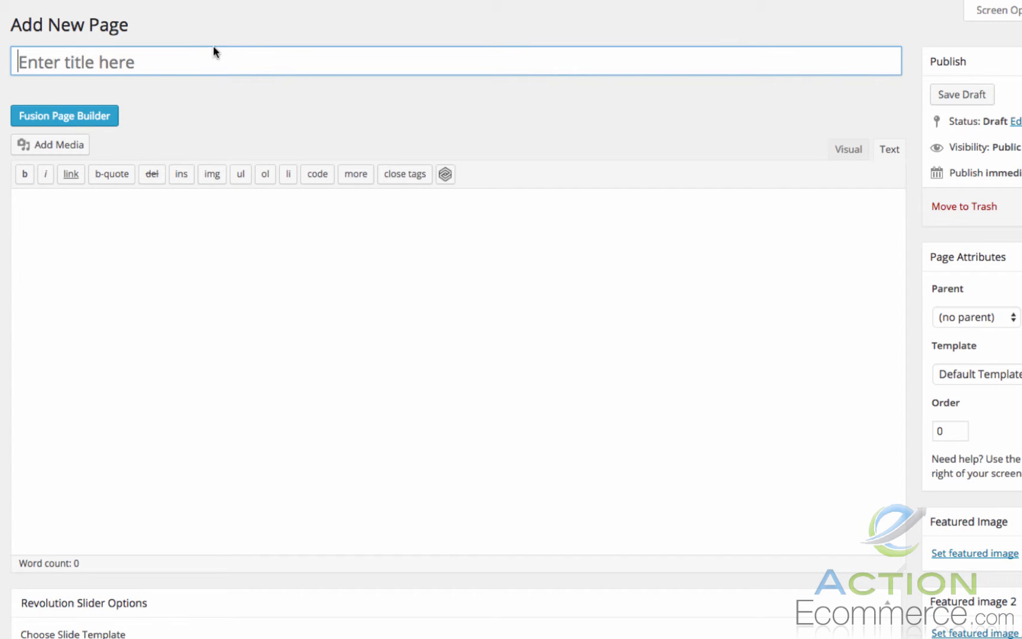
pyautogui.write('About Us')
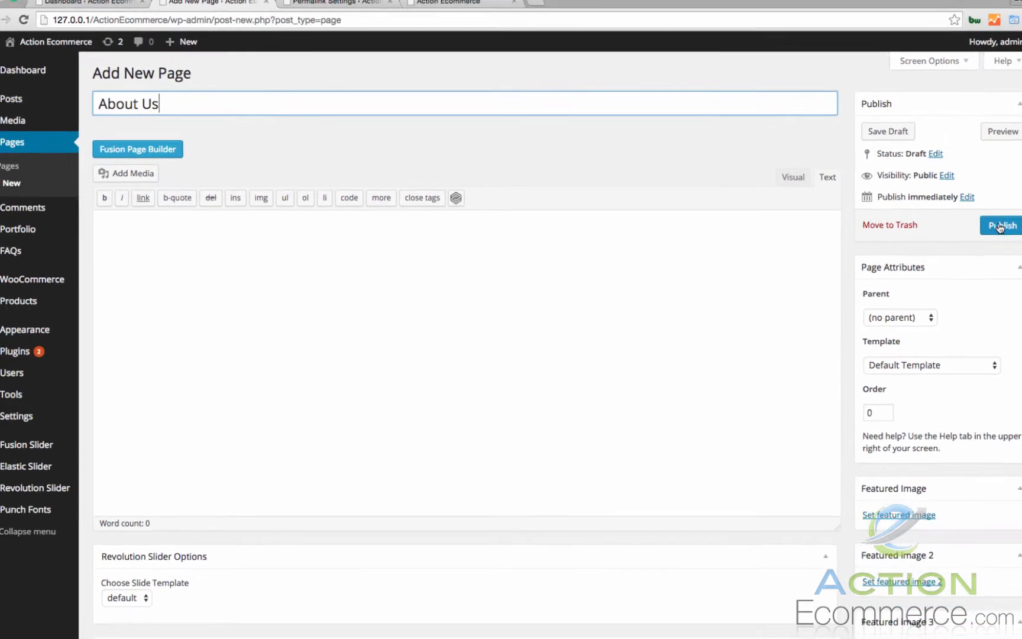
pyautogui.click(984, 229)
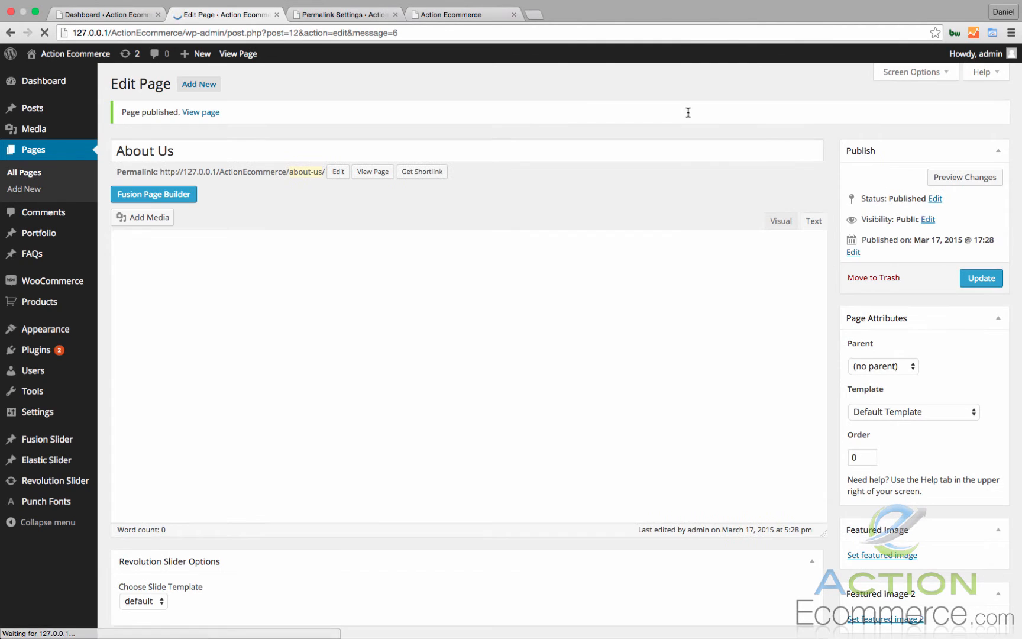
# Create a new page titled "Contact Us", assign it the Contact template and publish it.
pyautogui.click(208, 85)
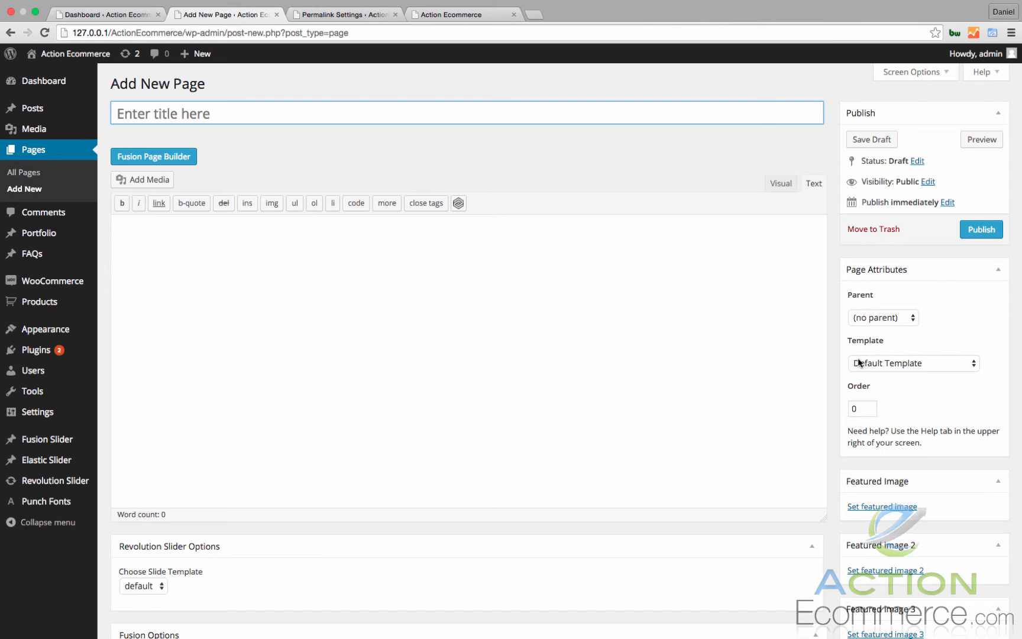
pyautogui.write('Contac')
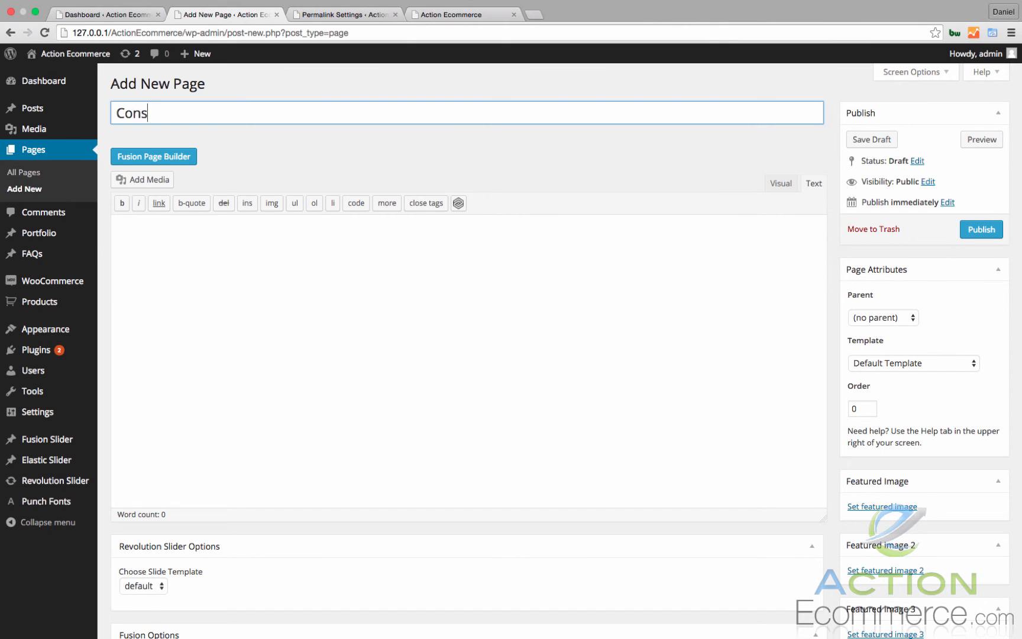
pyautogui.write('t Us')
pyautogui.click(935, 371)
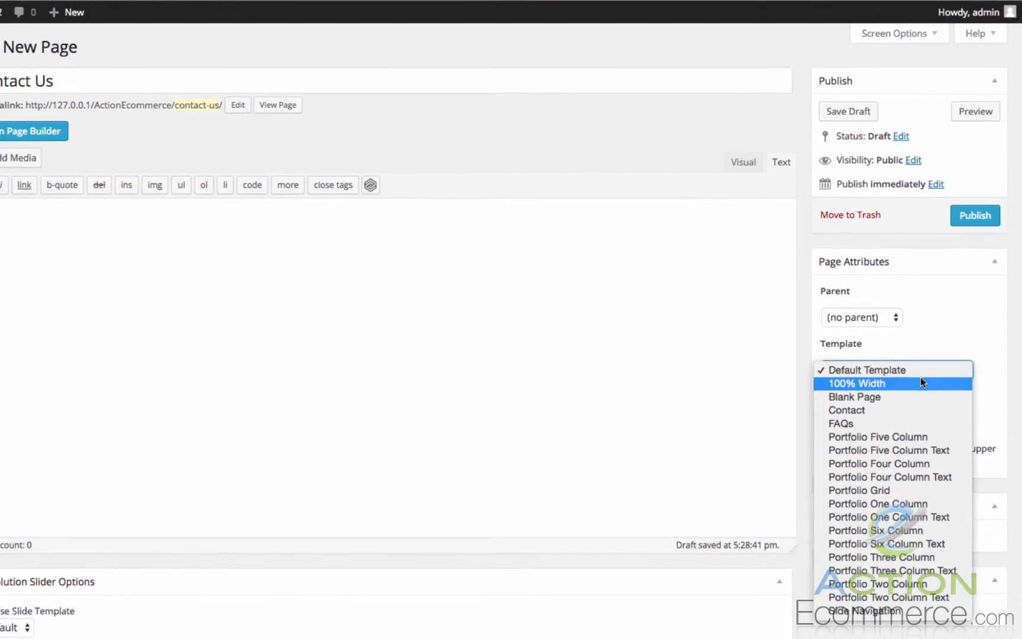
pyautogui.click(909, 417)
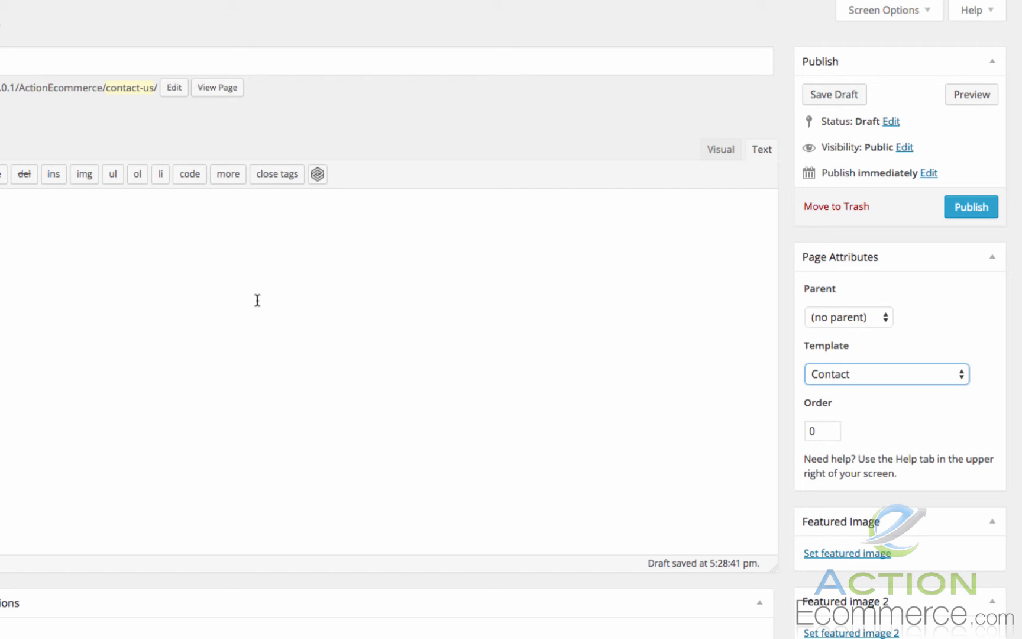
pyautogui.click(964, 211)
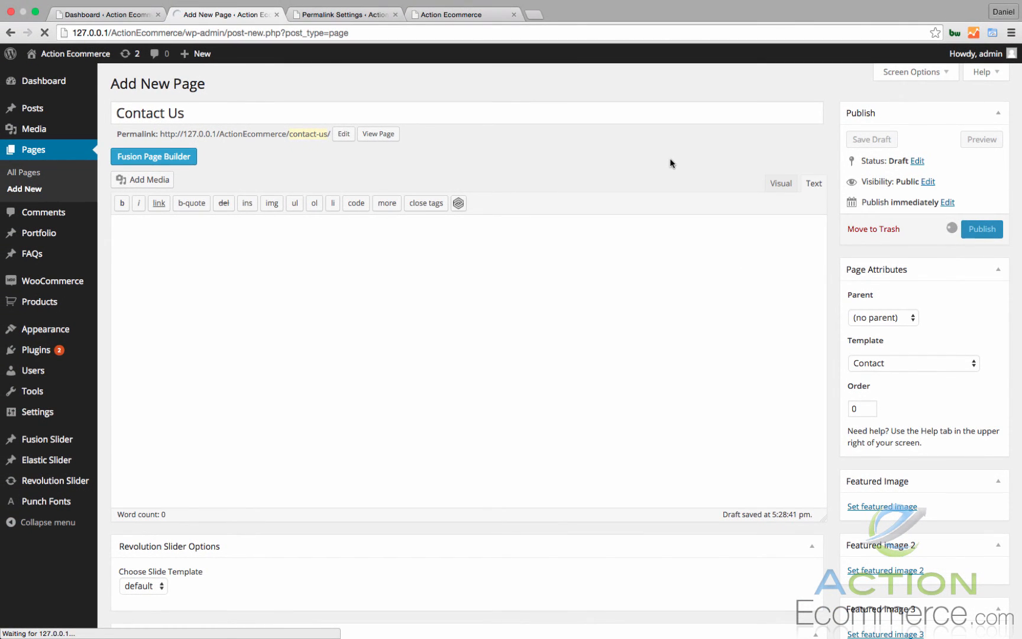
# Switch to the open storefront and reload its front page to check the site after adding the new pages.
pyautogui.click(447, 16)
pyautogui.click(45, 32)
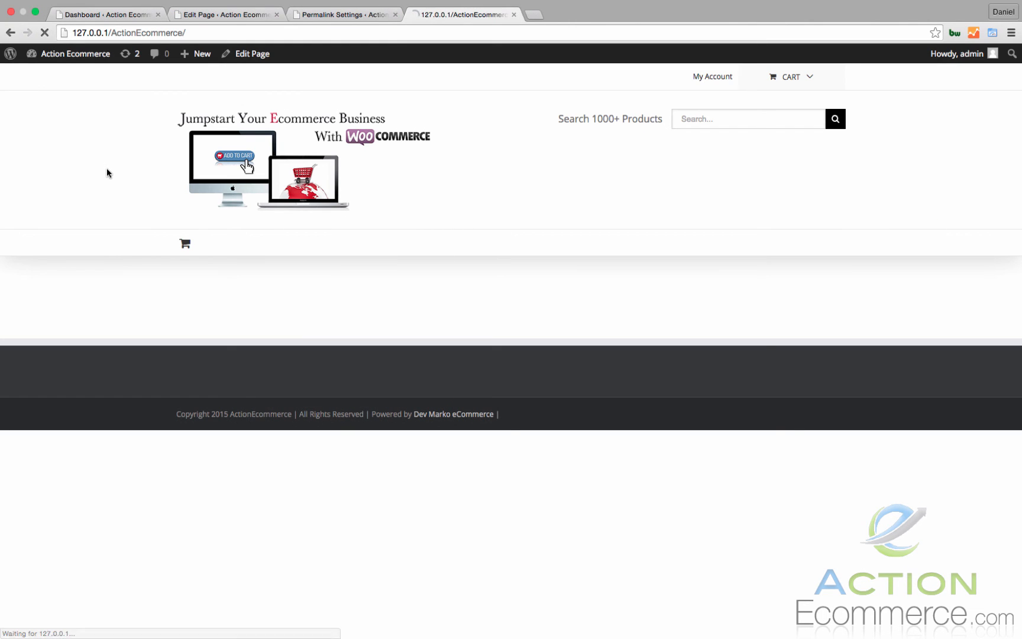